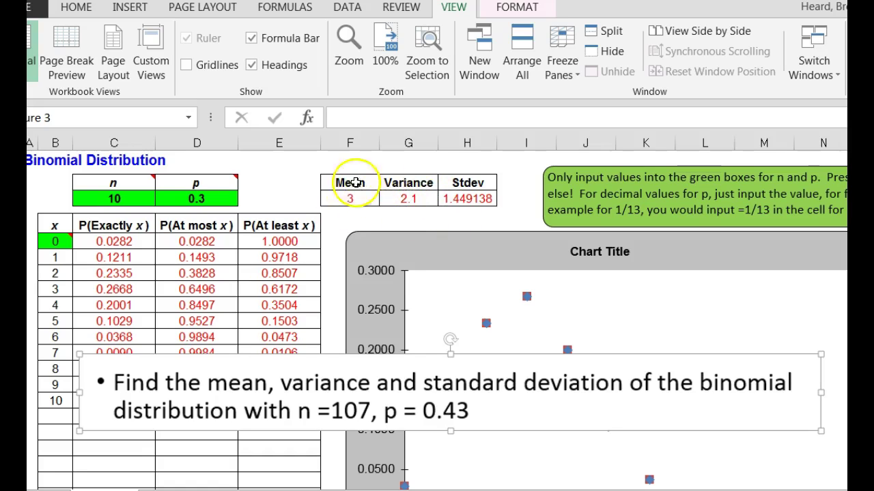
Step: Set n to 107 and p to 0.43 so the mean reads 46.01
{"action": "left_click", "coordinate": [113, 199]}
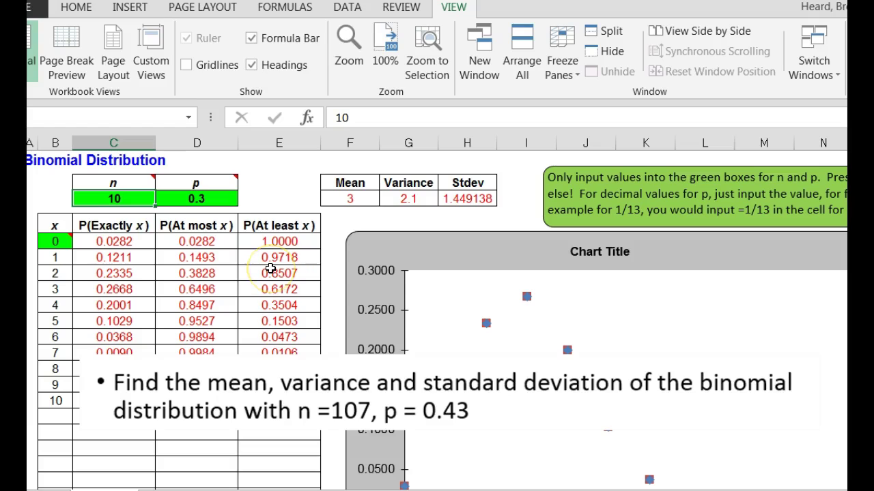
{"action": "type", "text": "107"}
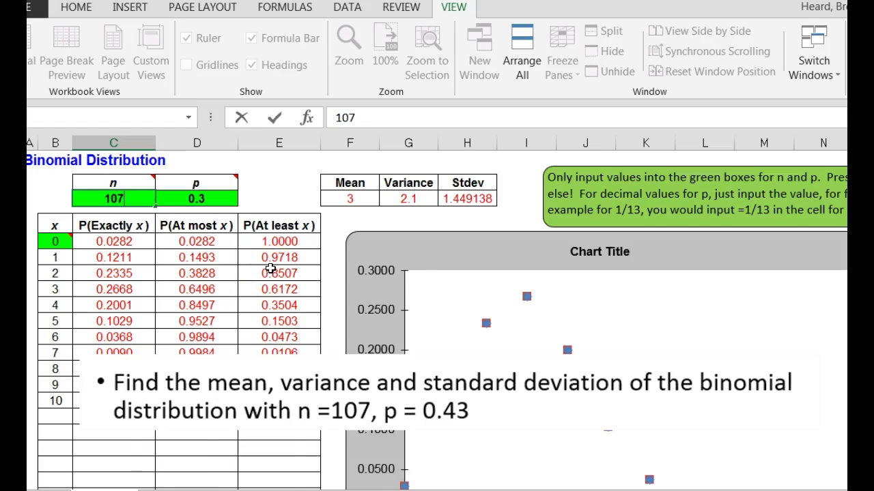
{"action": "key", "text": "Return"}
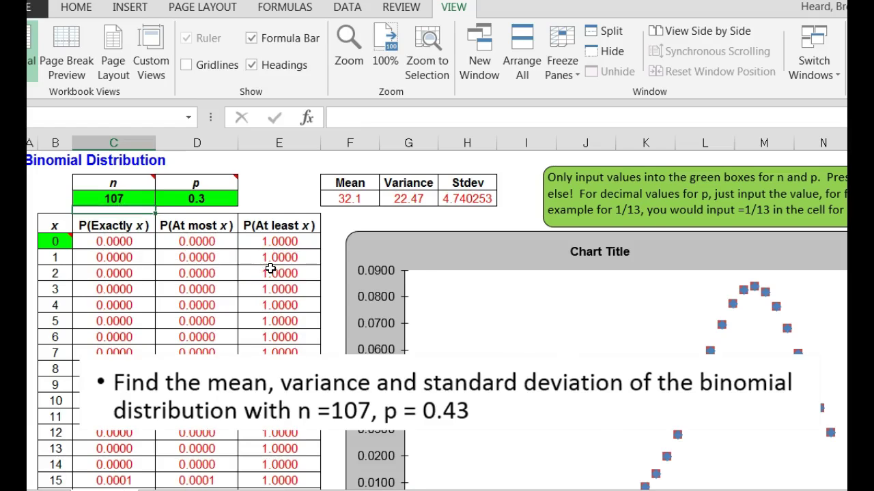
{"action": "left_click", "coordinate": [195, 196]}
{"action": "type", "text": "0."}
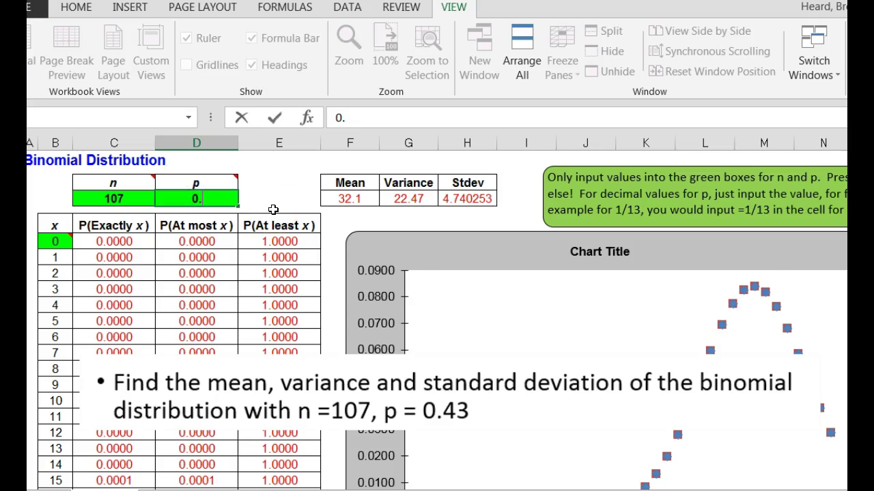
{"action": "type", "text": "43"}
{"action": "key", "text": "Return"}
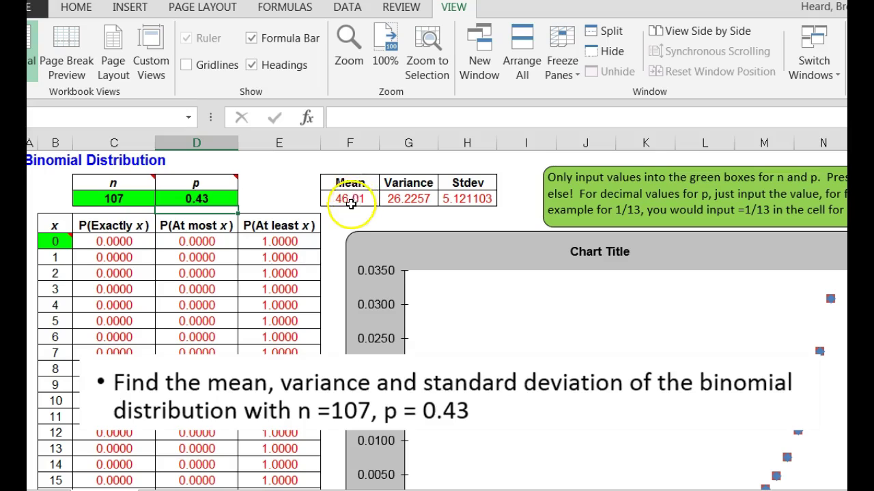
Step: Check the Mean and Stdev formulas, then paste the Super Bowl question onto the sheet
{"action": "left_click", "coordinate": [350, 199]}
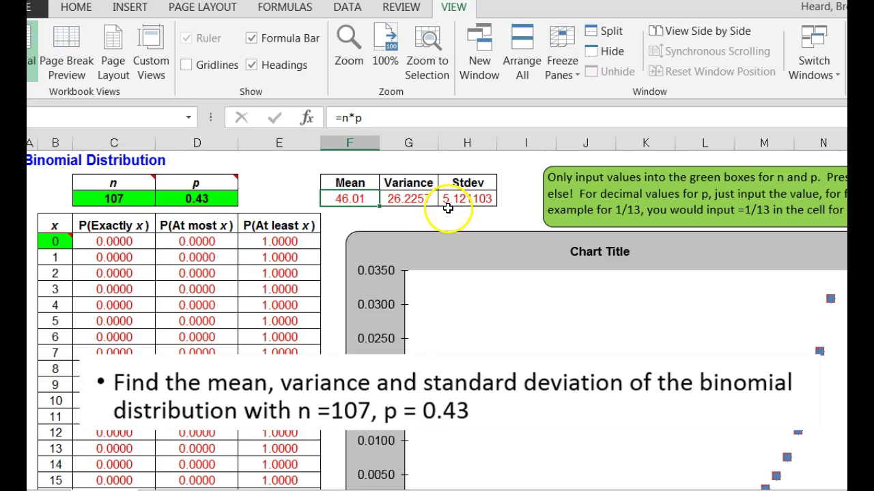
{"action": "left_click", "coordinate": [459, 203]}
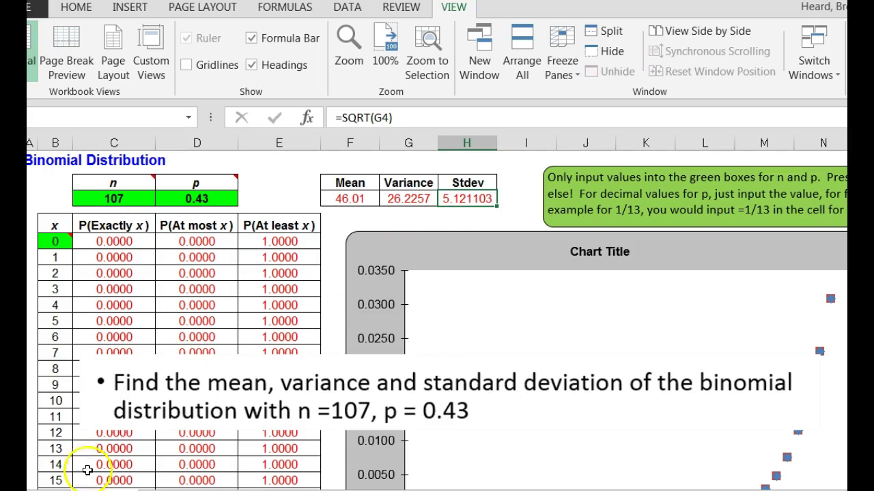
{"action": "key", "text": "ctrl+v"}
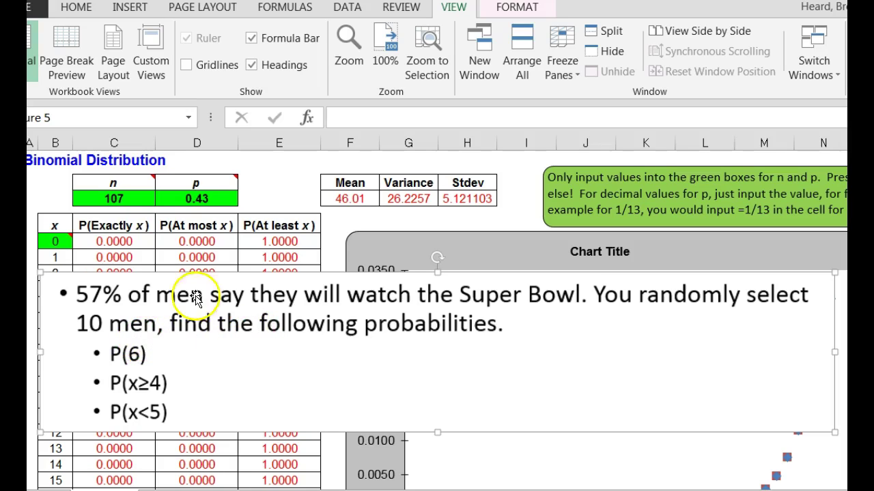
Step: Set the calculator to n = 10 and p = 0.57
{"action": "left_click", "coordinate": [130, 202]}
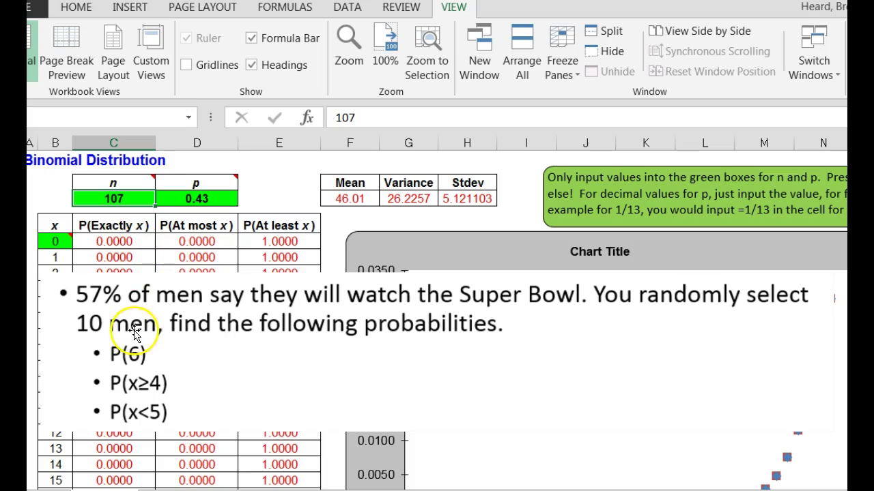
{"action": "type", "text": "10"}
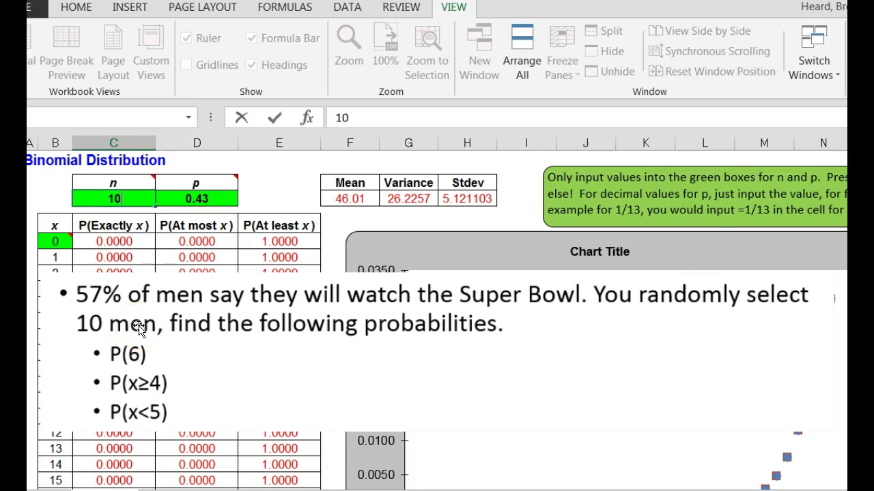
{"action": "left_click", "coordinate": [198, 198]}
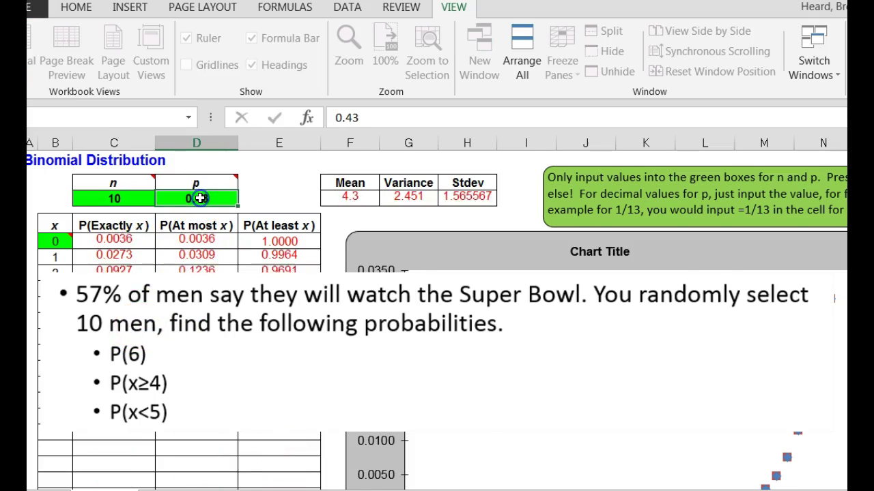
{"action": "type", "text": "0"}
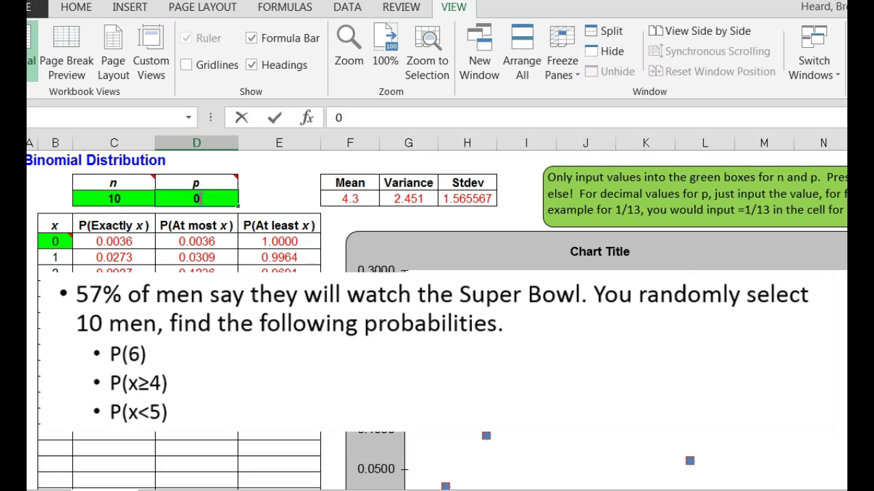
{"action": "type", "text": ".57"}
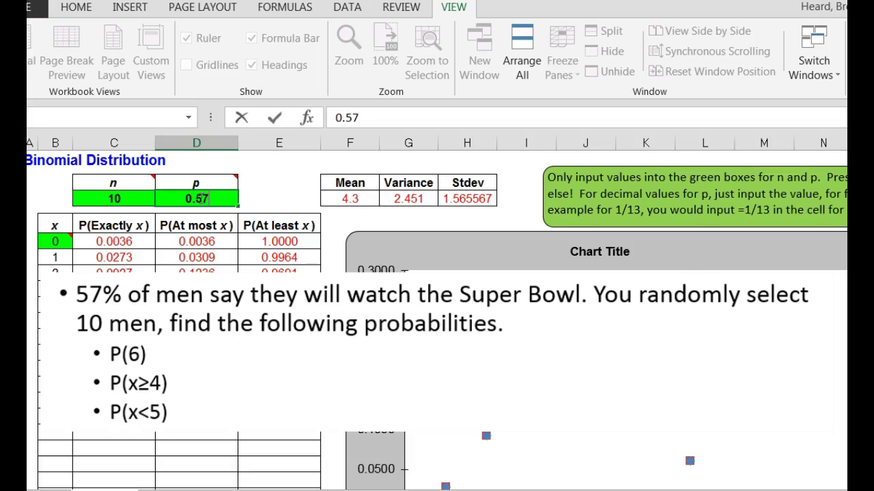
{"action": "key", "text": "Return"}
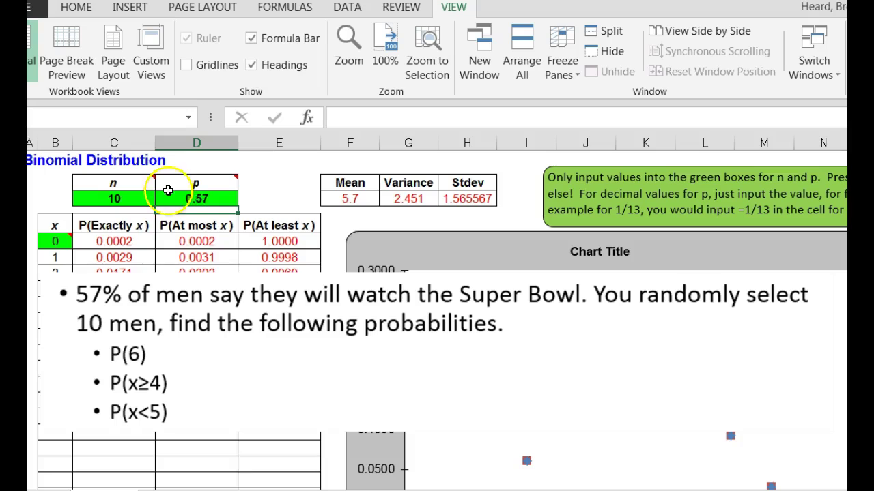
Step: Move the Super Bowl question over the chart and read P(exactly 6) = 0.2462 in C6
{"action": "left_click_drag", "start_coordinate": [232, 359], "coordinate": [593, 306]}
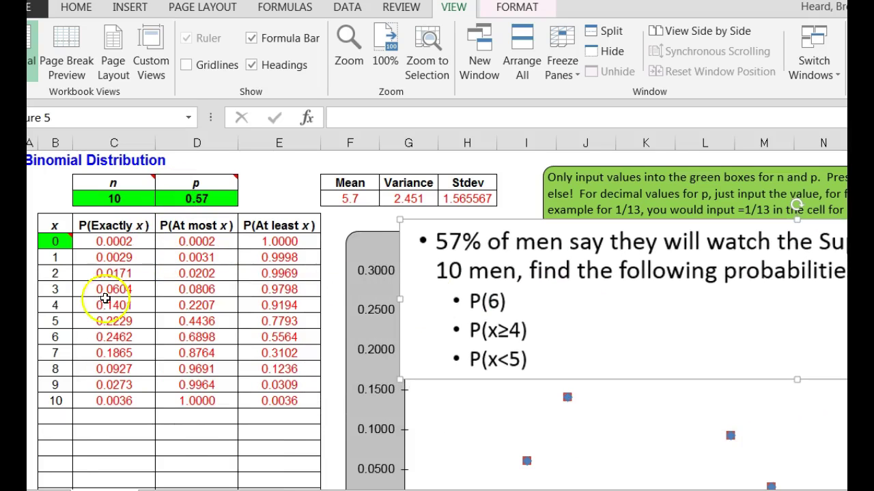
{"action": "left_click", "coordinate": [95, 337]}
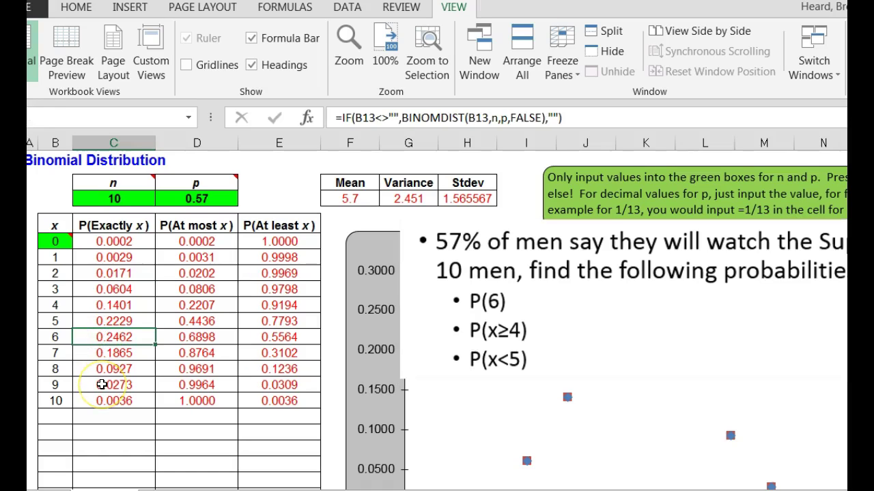
{"action": "left_click", "coordinate": [117, 338]}
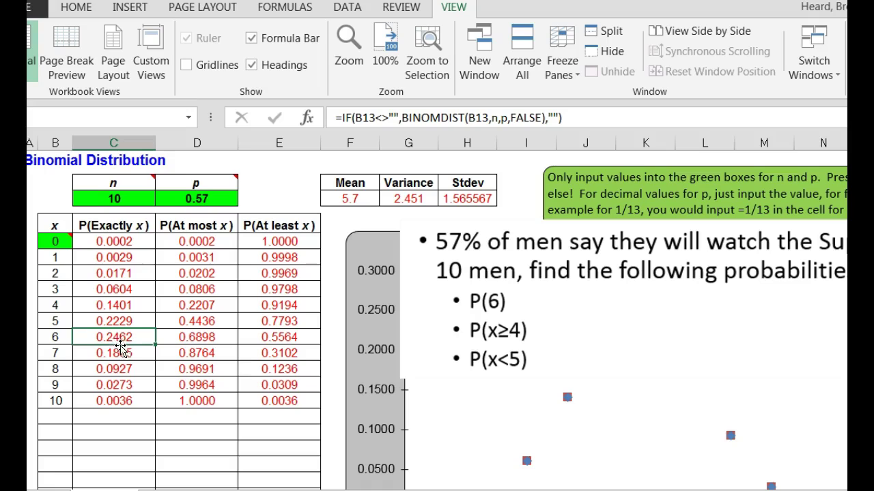
{"action": "left_click", "coordinate": [118, 338]}
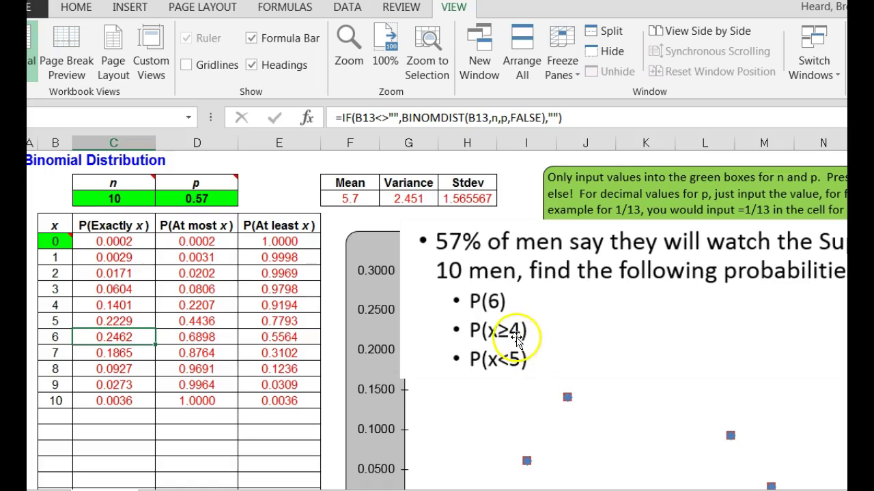
Step: Read P(at least 4) = 0.9194 and P(at most 4) = 0.2207, then select the chart
{"action": "left_click", "coordinate": [307, 308]}
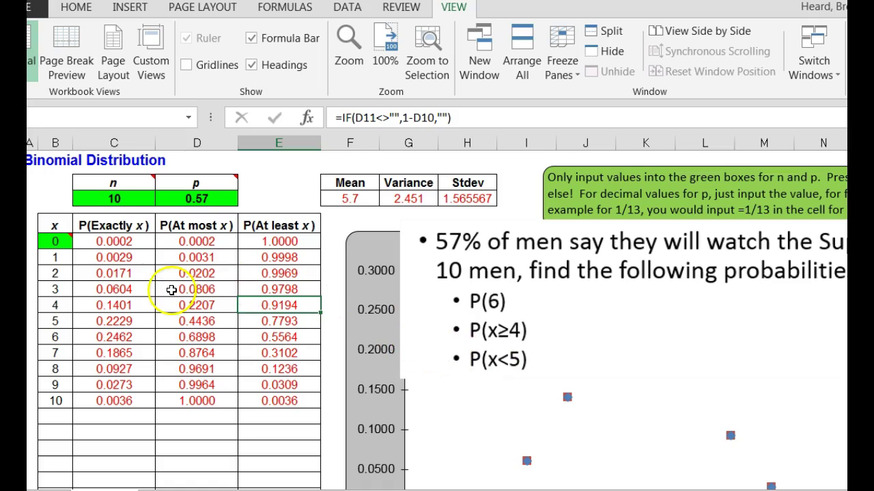
{"action": "left_click", "coordinate": [203, 321]}
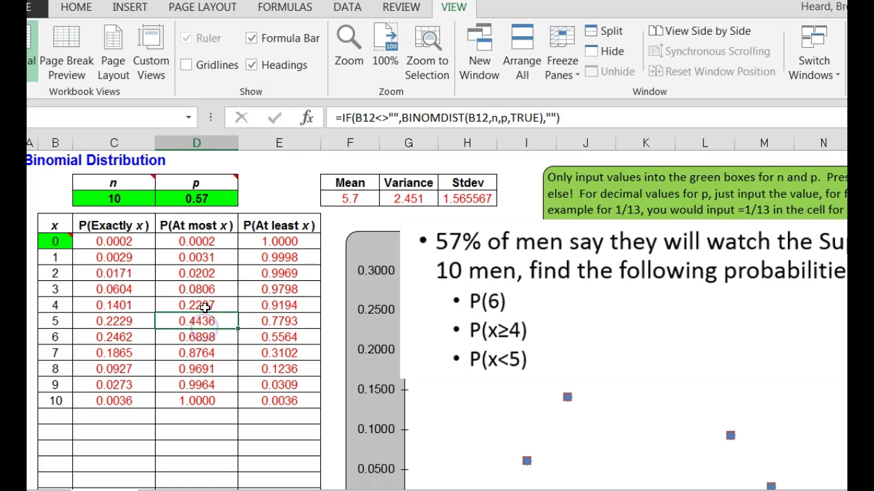
{"action": "left_click", "coordinate": [205, 308]}
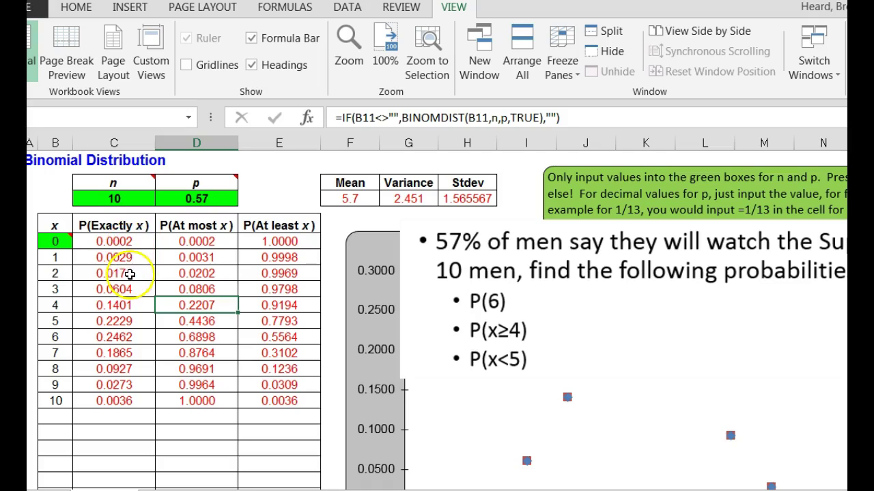
{"action": "left_click", "coordinate": [185, 304]}
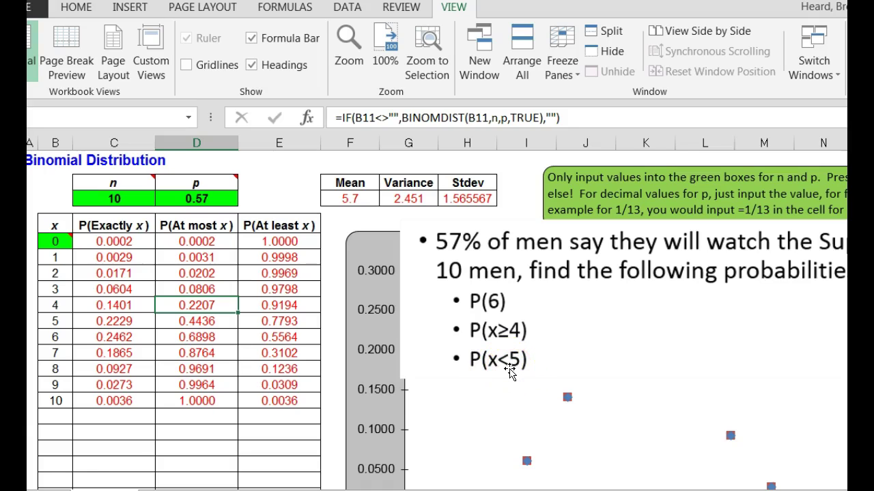
{"action": "left_click", "coordinate": [341, 473]}
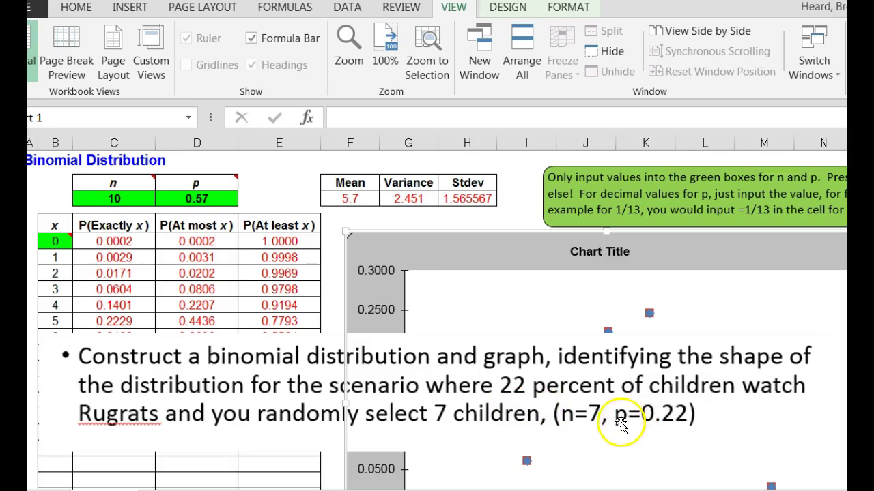
Step: Set n to 7 and p to 0.22, giving mean 1.54
{"action": "left_click", "coordinate": [113, 199]}
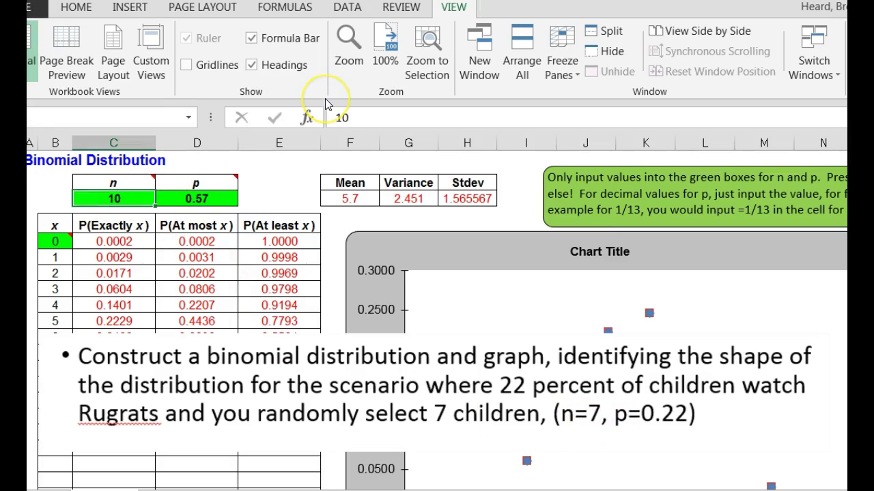
{"action": "type", "text": "7"}
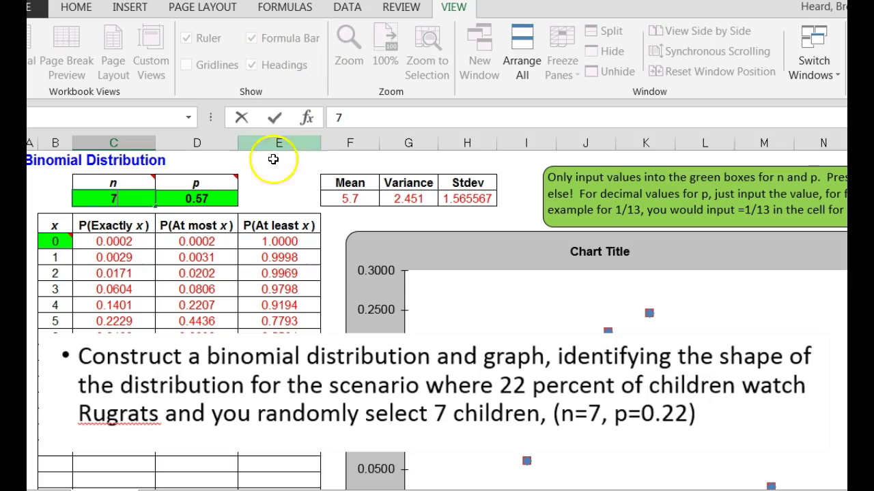
{"action": "left_click", "coordinate": [225, 197]}
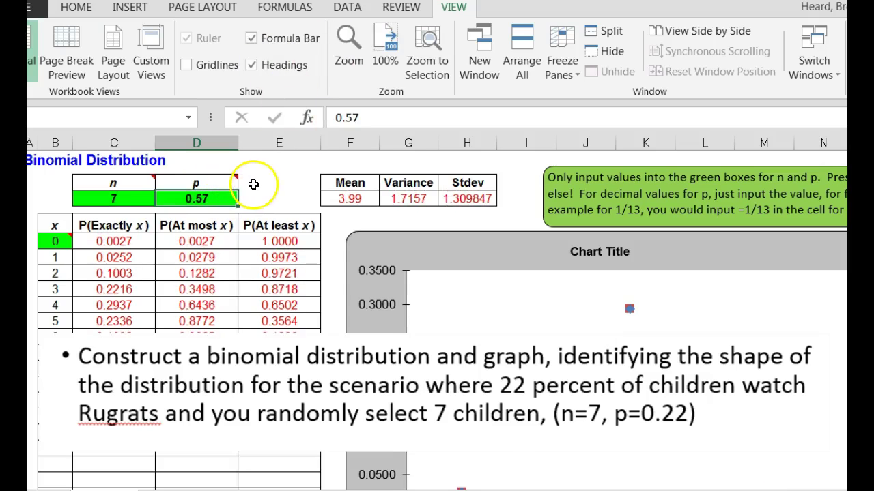
{"action": "type", "text": "0"}
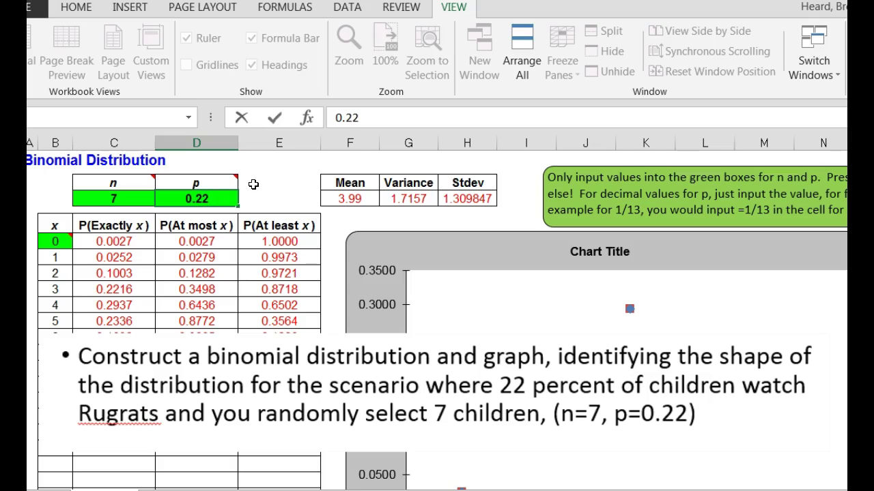
{"action": "key", "text": "Return"}
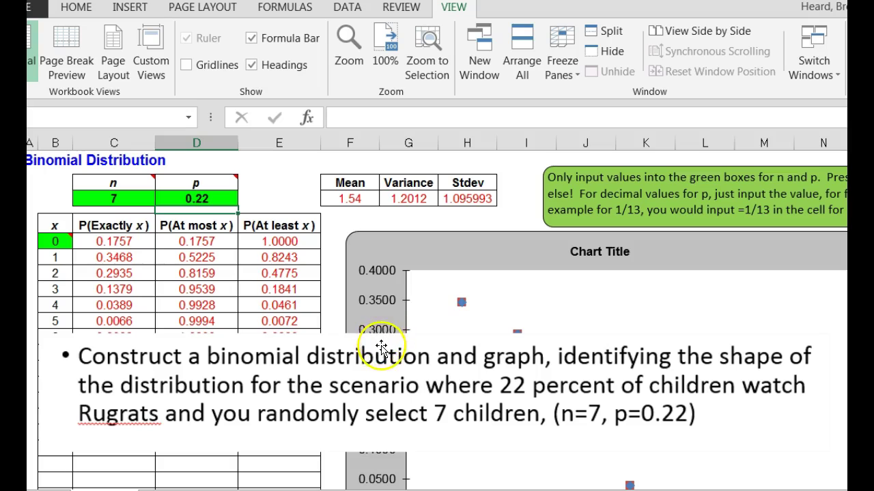
Step: Move the instruction picture off the table and select the x and P(Exactly x) columns
{"action": "left_click_drag", "start_coordinate": [390, 355], "coordinate": [873, 273]}
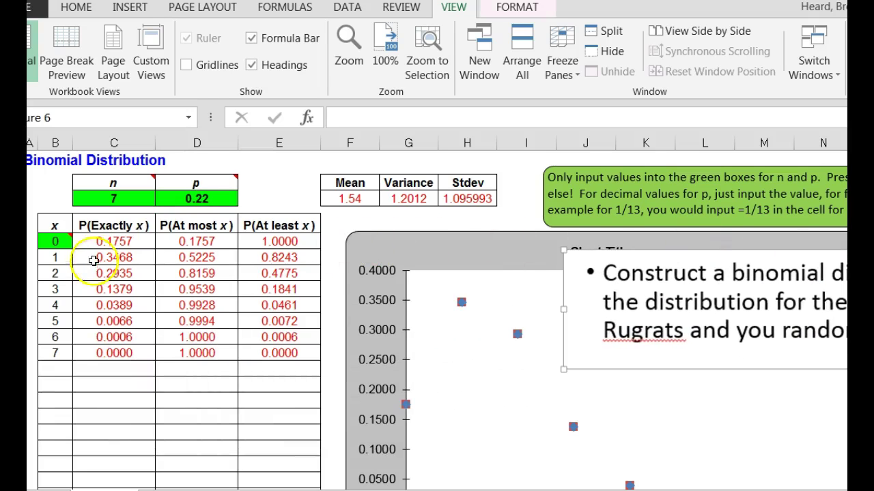
{"action": "mouse_move", "coordinate": [64, 240]}
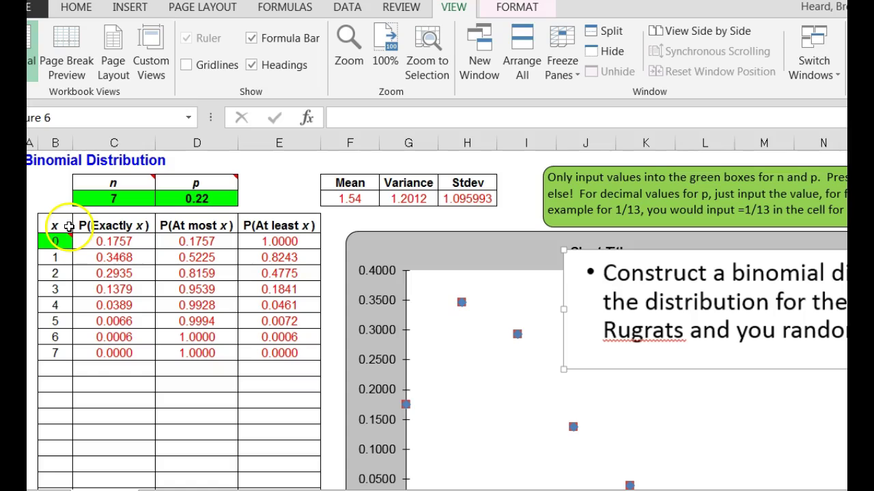
{"action": "left_click_drag", "start_coordinate": [69, 228], "coordinate": [131, 355]}
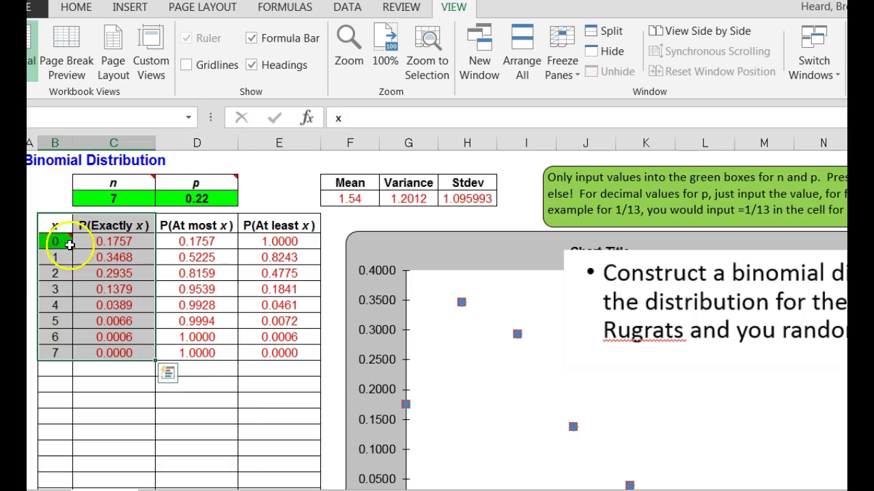
Step: Copy the x values 0–7 and their P(Exactly x) probabilities
{"action": "mouse_move", "coordinate": [61, 244]}
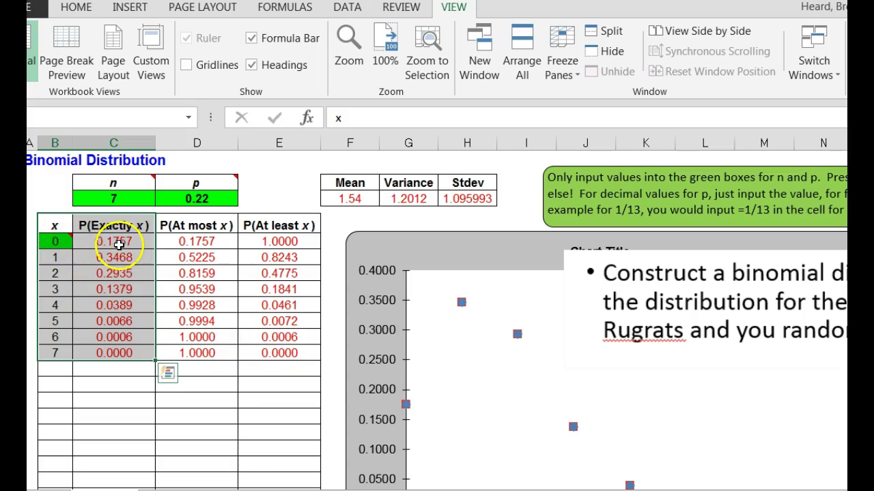
{"action": "left_click", "coordinate": [61, 243]}
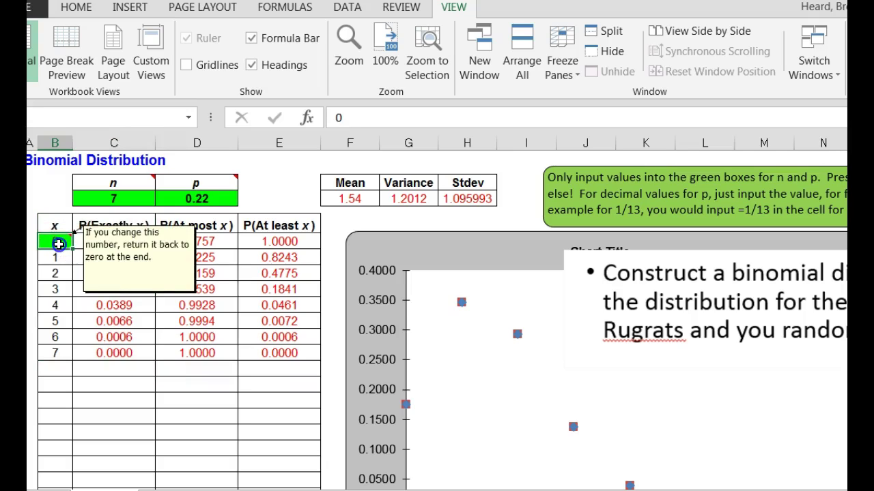
{"action": "left_click_drag", "start_coordinate": [59, 243], "coordinate": [120, 351]}
{"action": "key", "text": "ctrl+c"}
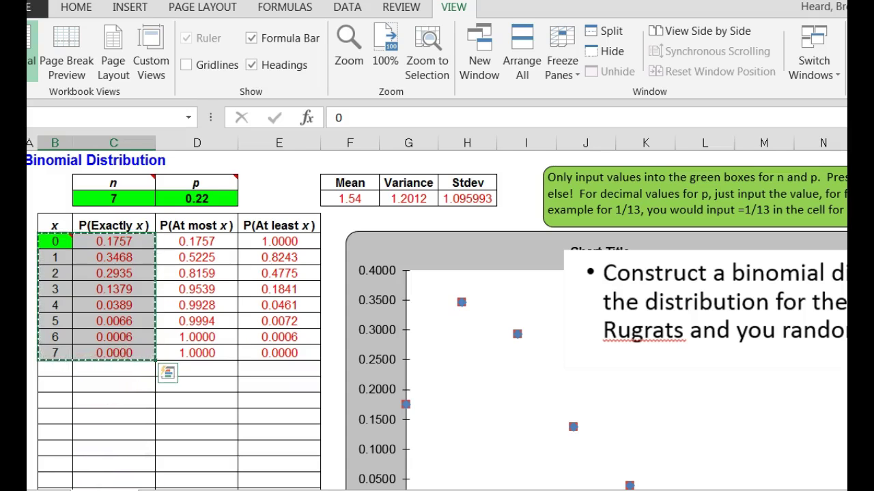
Step: Paste the copied numbers as values only into A1 of a blank sheet
{"action": "key", "text": "ctrl+n"}
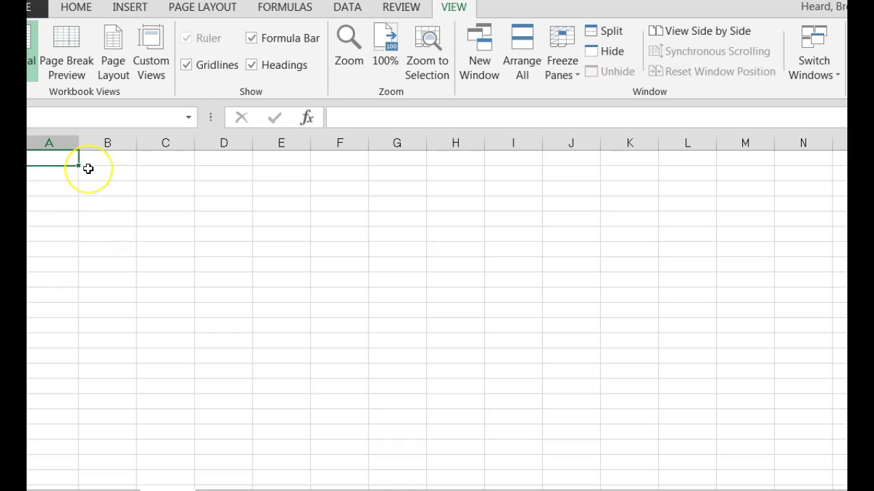
{"action": "right_click", "coordinate": [66, 163]}
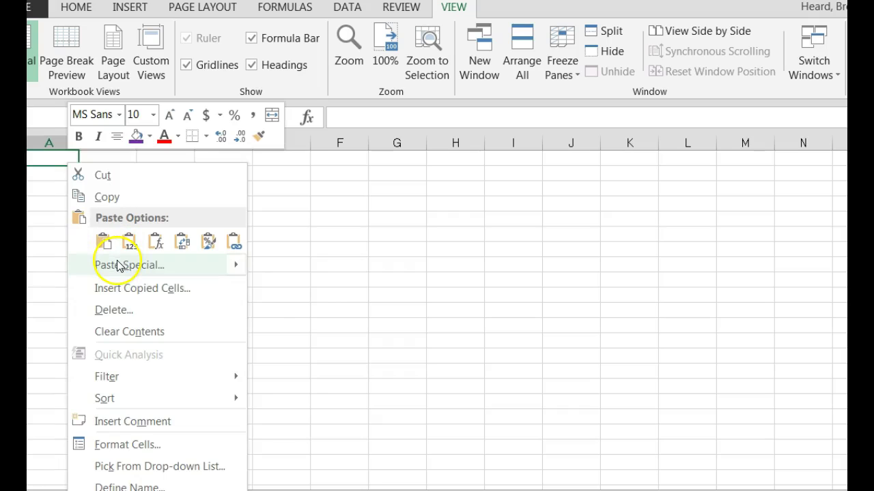
{"action": "mouse_move", "coordinate": [120, 267]}
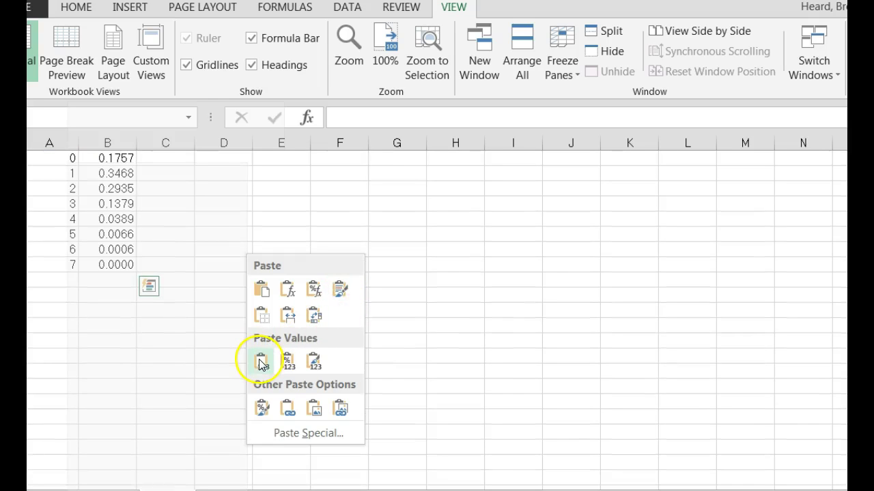
{"action": "left_click", "coordinate": [116, 198]}
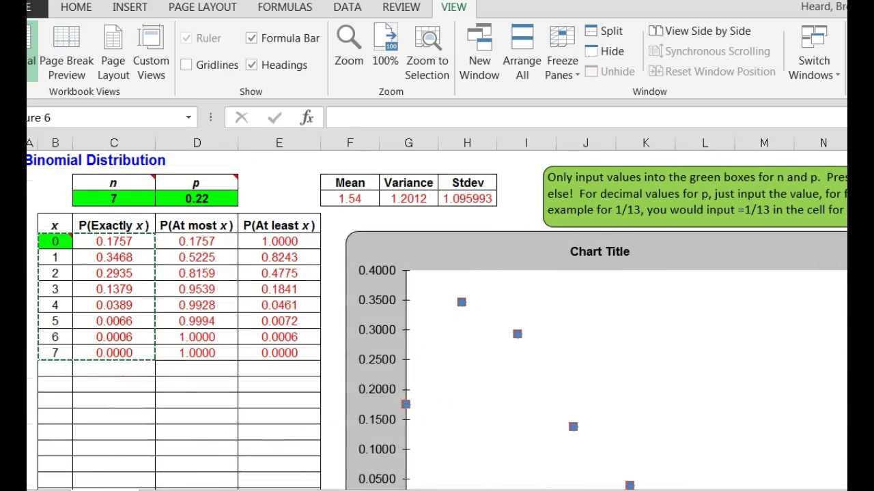
Step: Drag the scatter chart away from the line chart so the smooth P(Exactly x) curve shows
{"action": "left_click", "coordinate": [660, 253]}
{"action": "mouse_move", "coordinate": [660, 253]}
{"action": "left_mouse_down"}
{"action": "mouse_move", "coordinate": [491, 217]}
{"action": "mouse_move", "coordinate": [414, 173]}
{"action": "mouse_move", "coordinate": [390, 176]}
{"action": "left_mouse_up"}
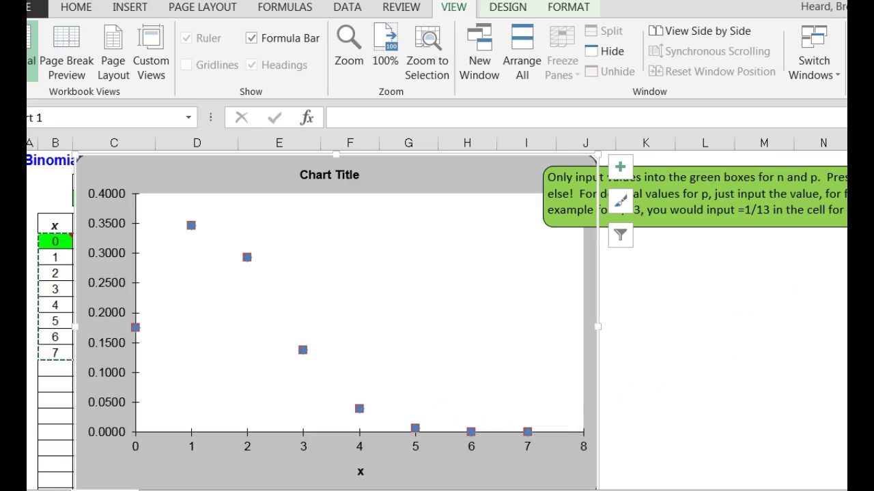
{"action": "left_click_drag", "start_coordinate": [845, 247], "coordinate": [233, 227]}
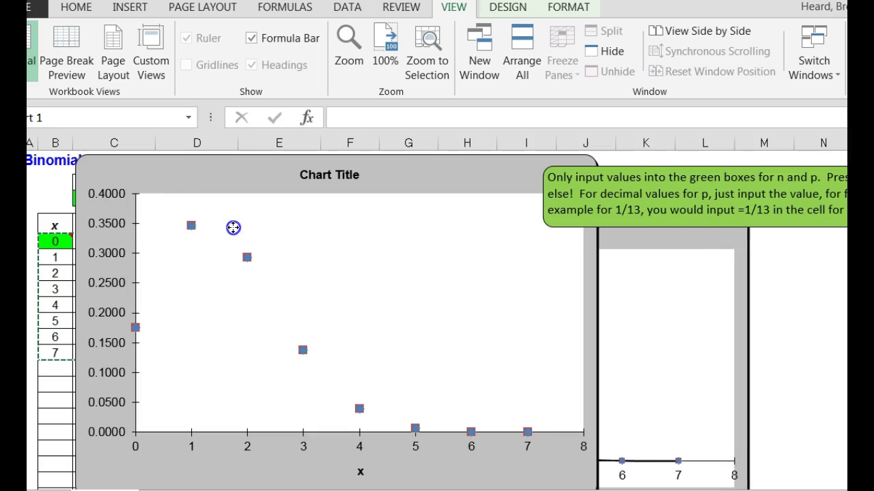
{"action": "left_click_drag", "start_coordinate": [492, 171], "coordinate": [421, 209]}
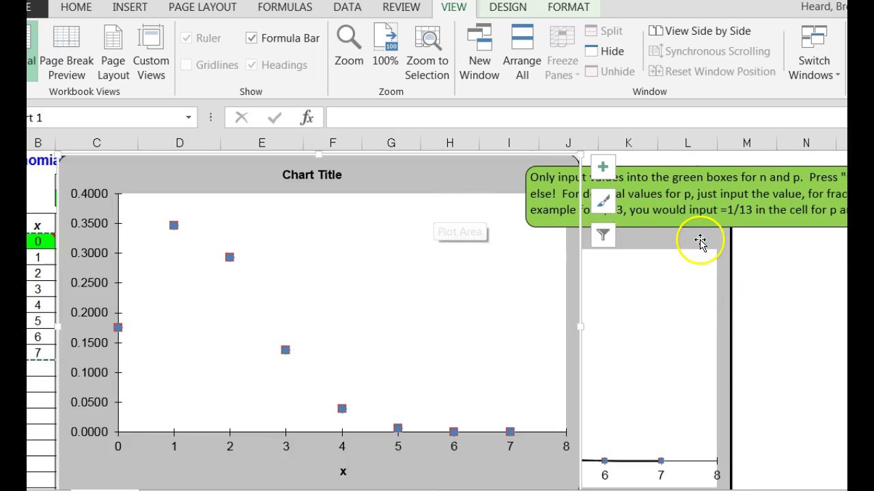
{"action": "left_click", "coordinate": [700, 241]}
{"action": "left_click_drag", "start_coordinate": [501, 180], "coordinate": [516, 224]}
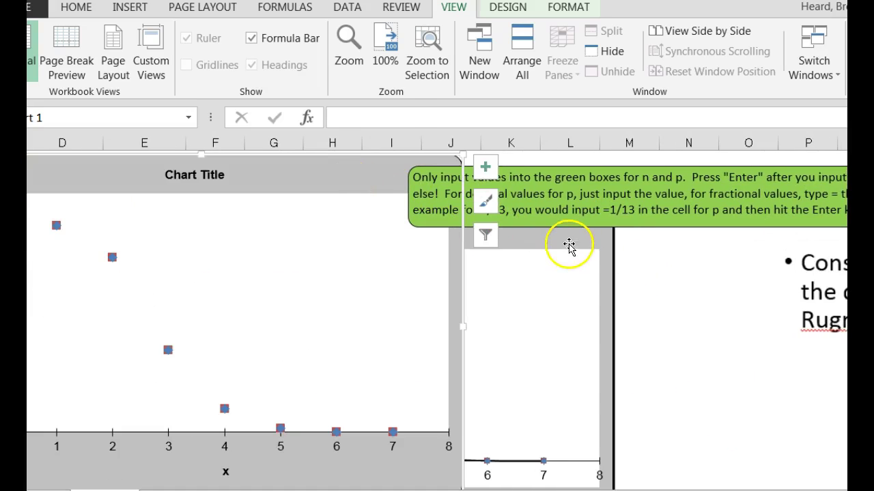
{"action": "left_click_drag", "start_coordinate": [452, 172], "coordinate": [372, 171]}
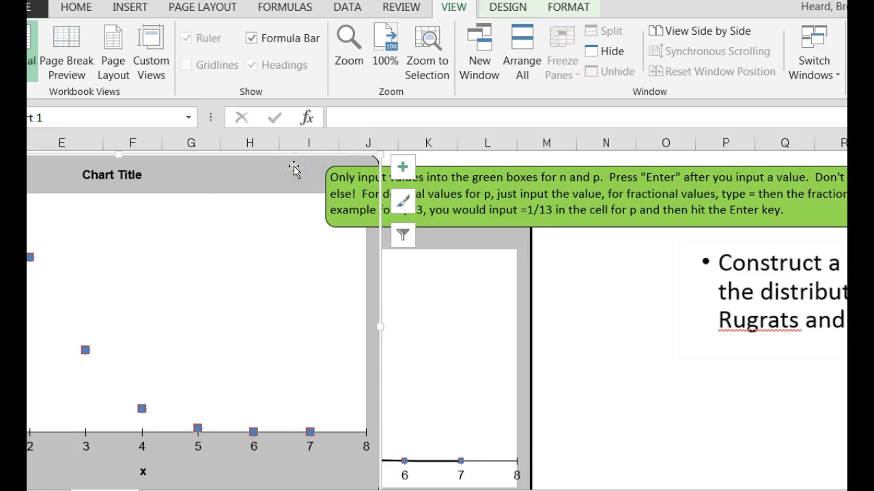
Step: Shift the smooth-curve chart up and right so its full curve and axes are visible
{"action": "left_click", "coordinate": [285, 210]}
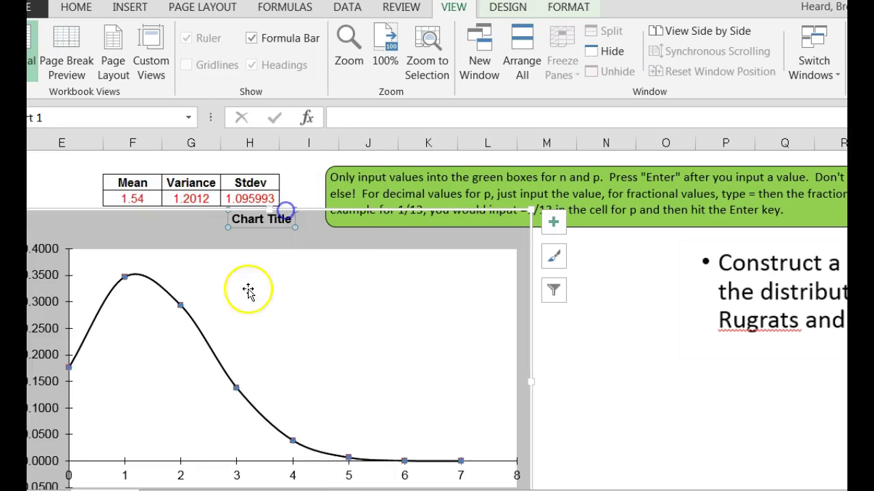
{"action": "mouse_move", "coordinate": [334, 431]}
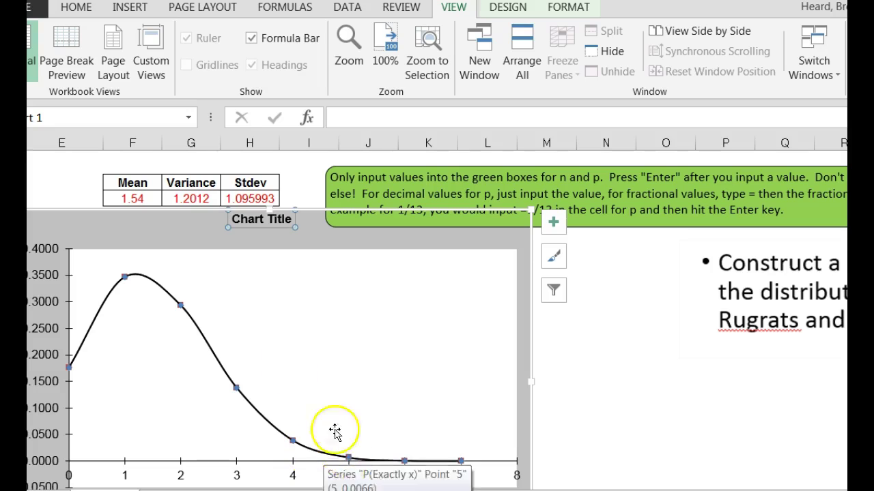
{"action": "mouse_move", "coordinate": [196, 227]}
{"action": "left_mouse_down"}
{"action": "mouse_move", "coordinate": [258, 146]}
{"action": "mouse_move", "coordinate": [236, 195]}
{"action": "left_mouse_up"}
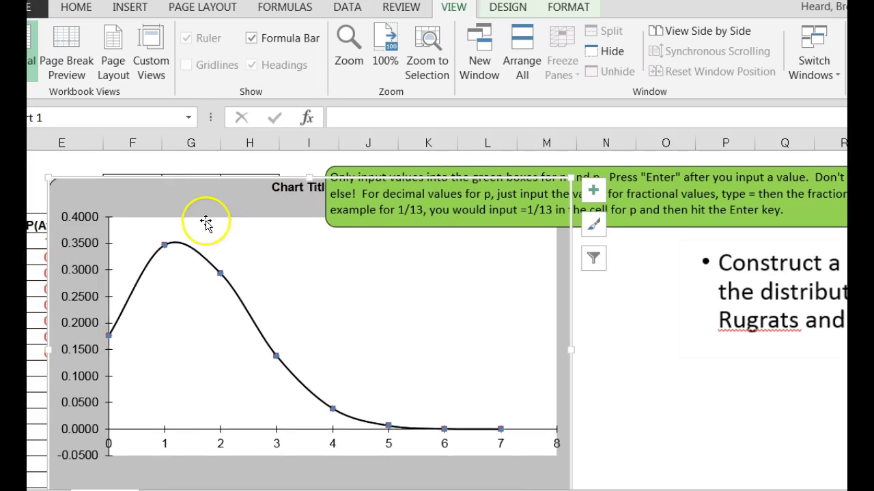
{"action": "right_click", "coordinate": [190, 204]}
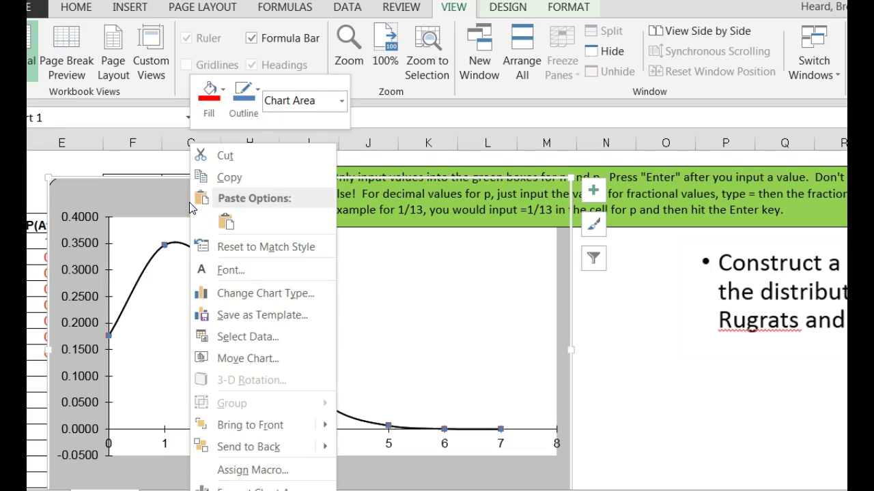
{"action": "left_click", "coordinate": [162, 204]}
{"action": "right_click", "coordinate": [162, 205]}
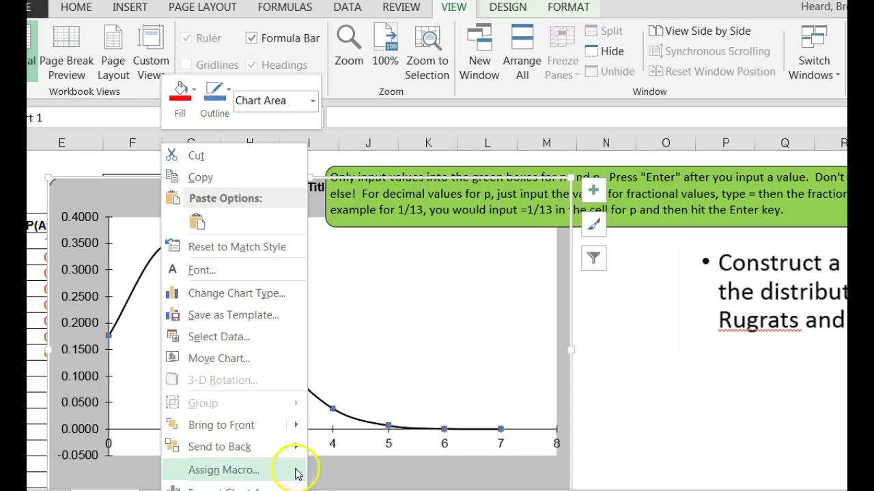
{"action": "left_click", "coordinate": [108, 204]}
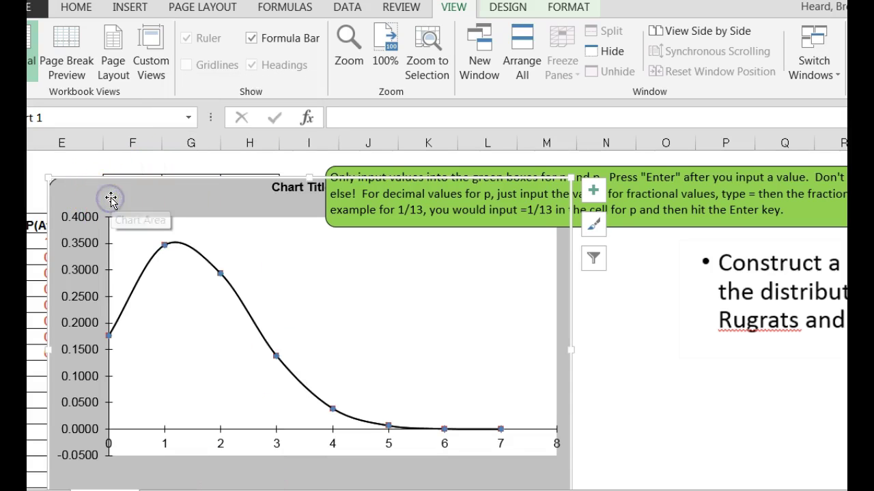